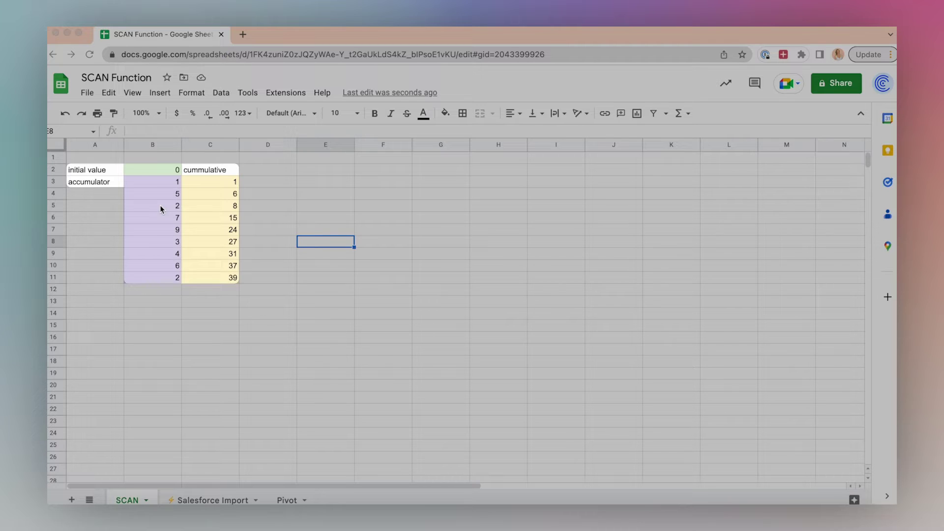
- Review the starting value 0 and the manual cumulative formulas in C3 through C5
click(166, 173)
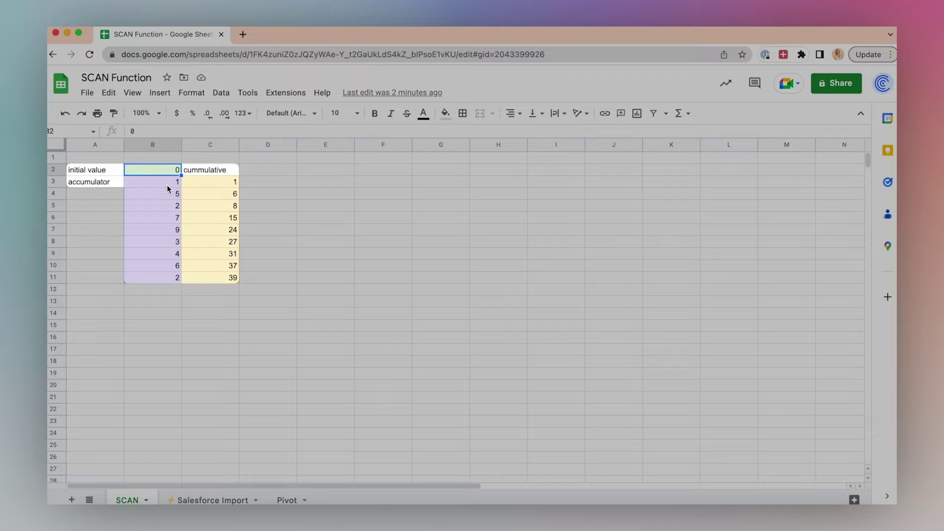
click(214, 183)
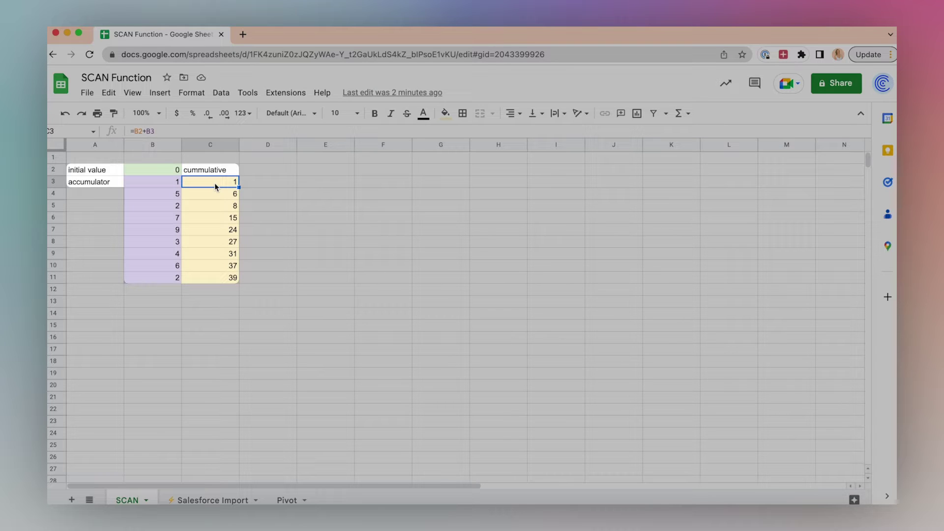
click(173, 196)
click(207, 198)
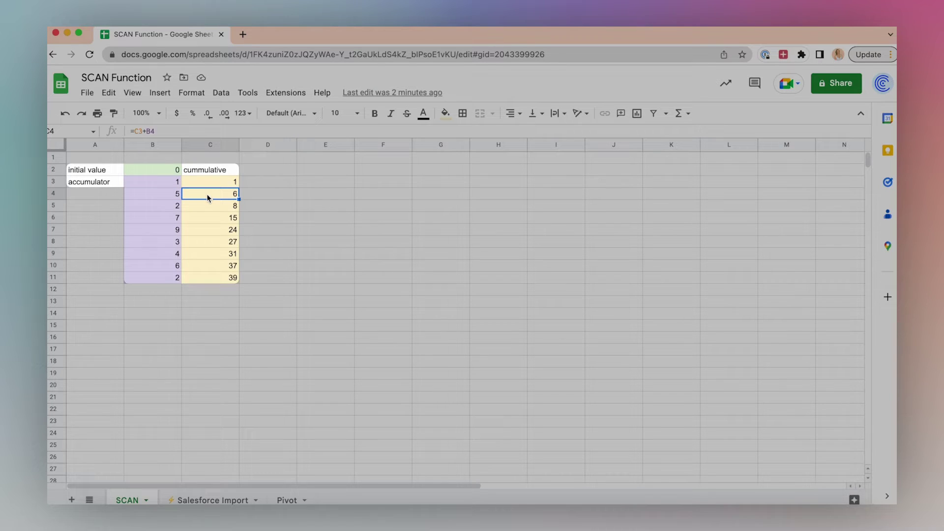
click(211, 208)
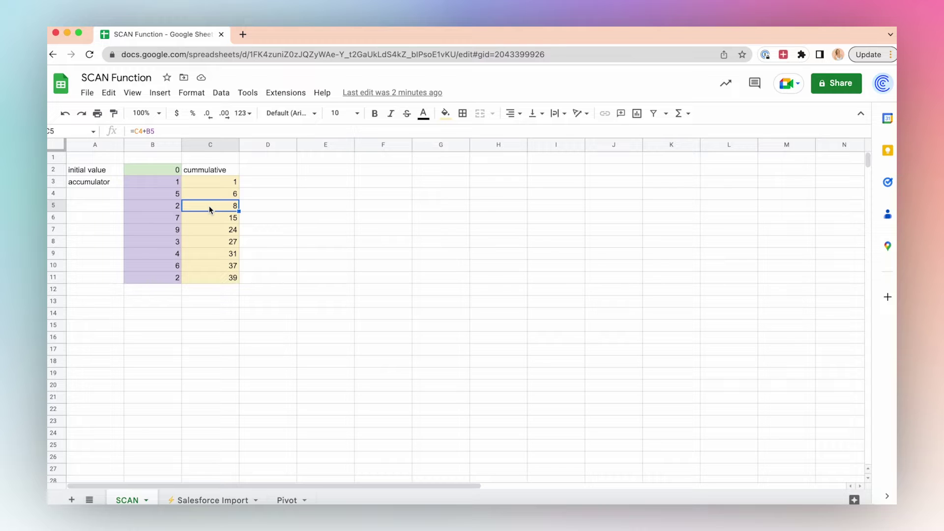
- Enter =SCAN(0,B3:B11,LAMBDA(a,c,a+c)) in D3 to generate the running total
click(273, 185)
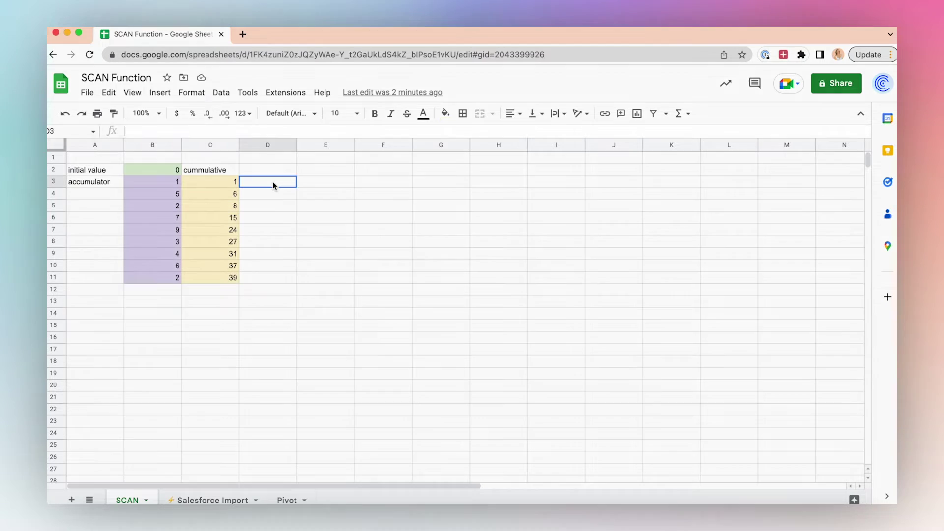
text(=s)
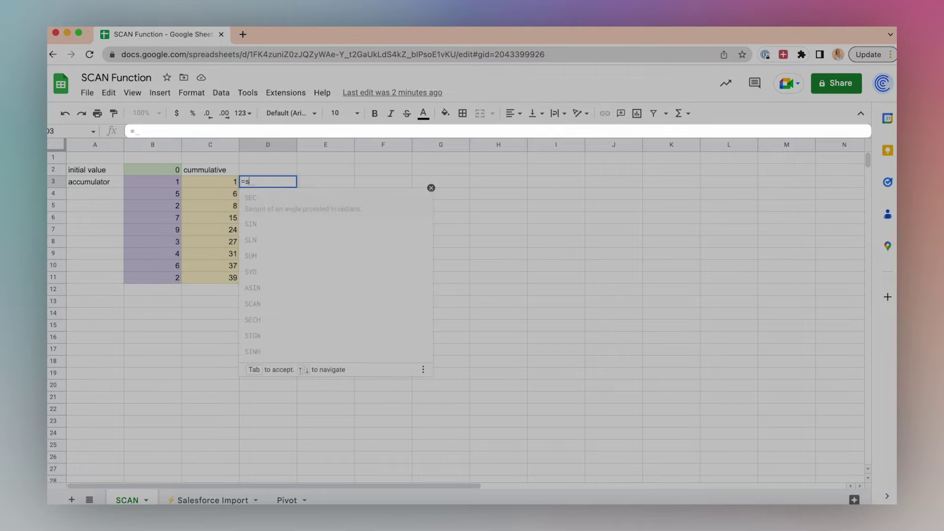
text(can()
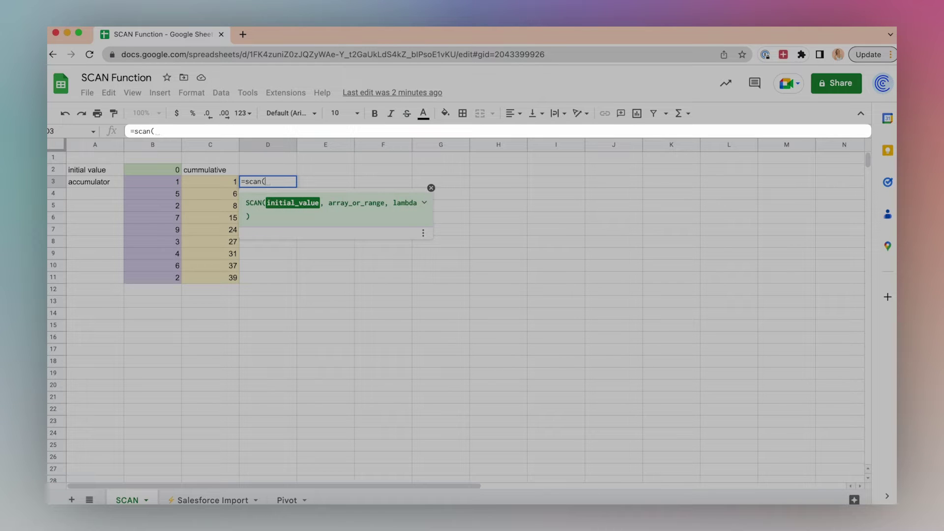
text(0,)
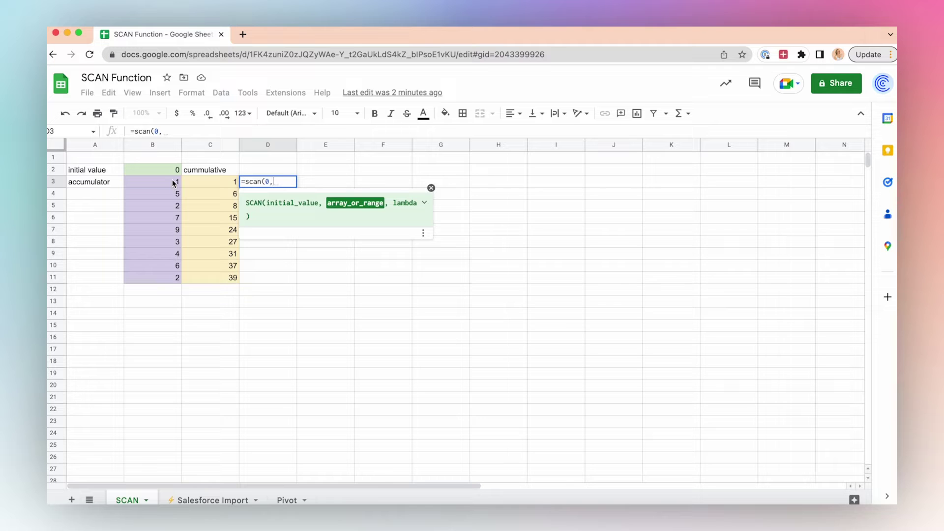
drag(172, 181, 129, 279)
text(,)
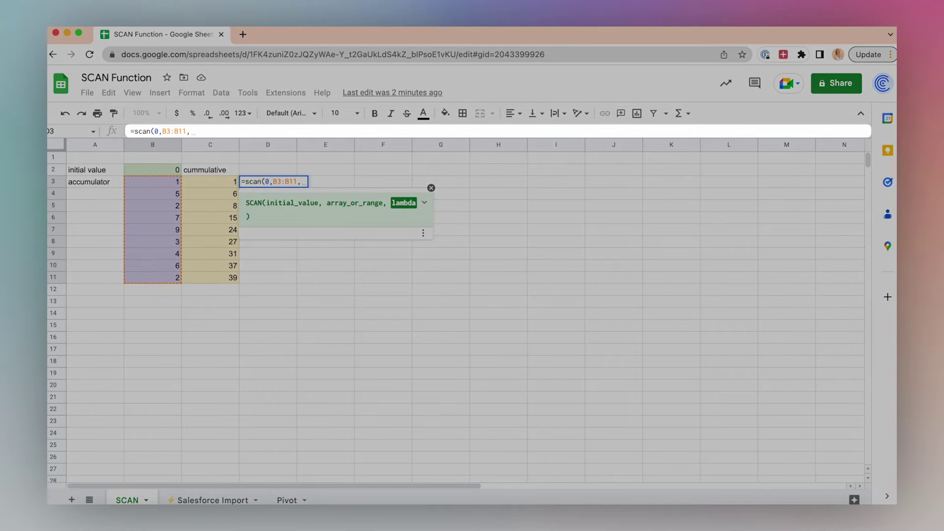
text(lamb)
key(Tab)
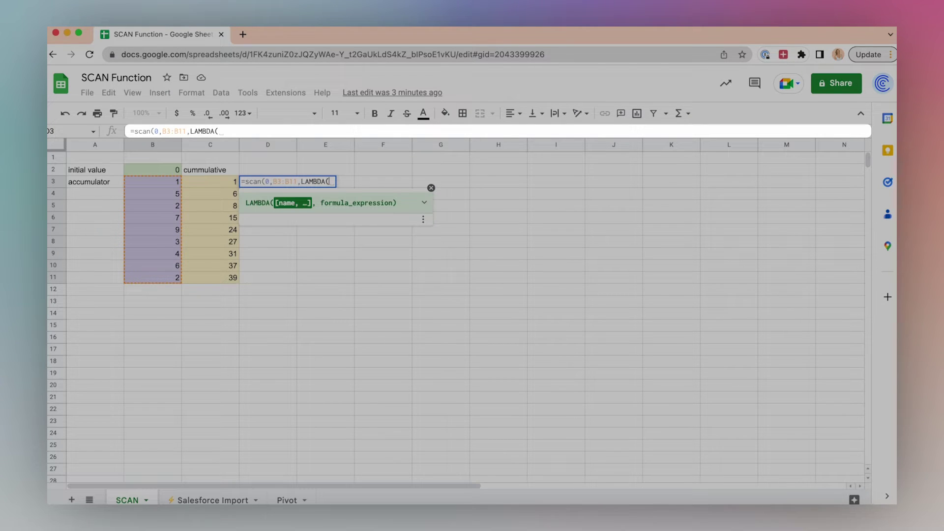
text(a)
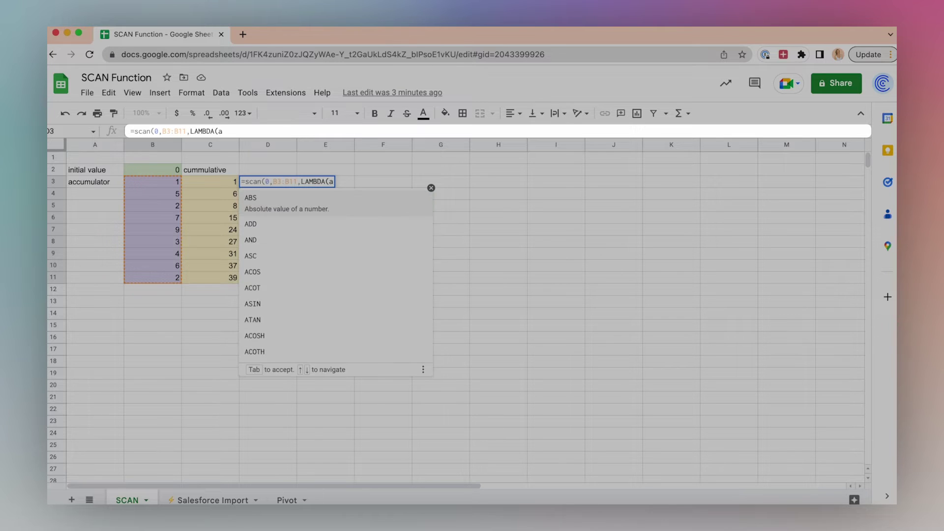
text(,c)
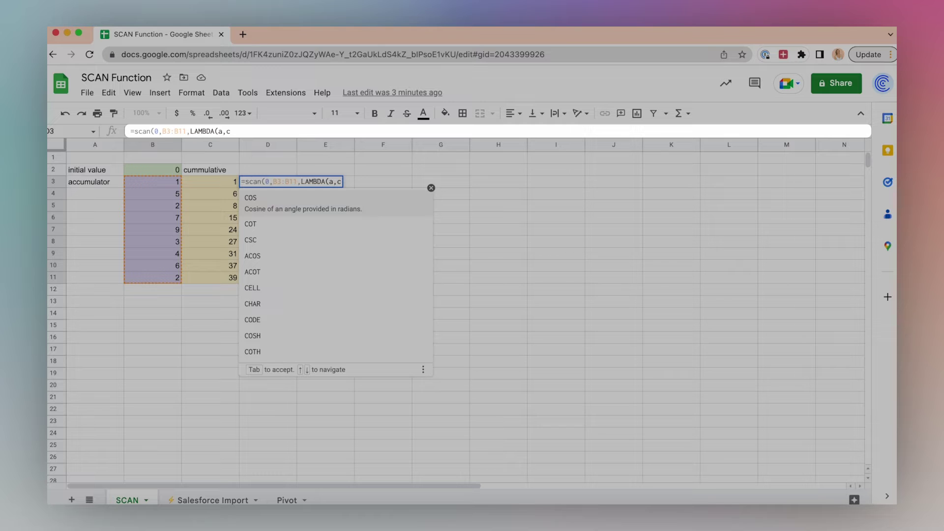
text(,)
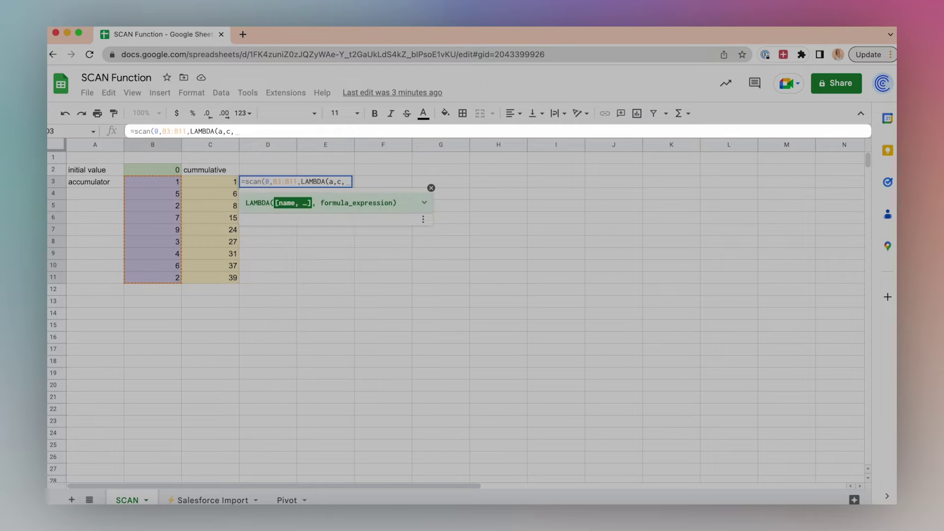
text(a)
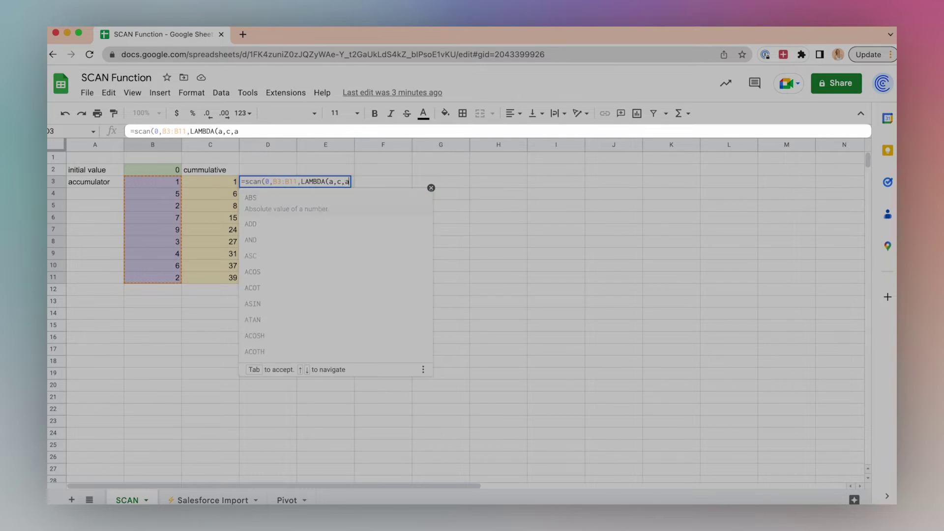
text(+c)
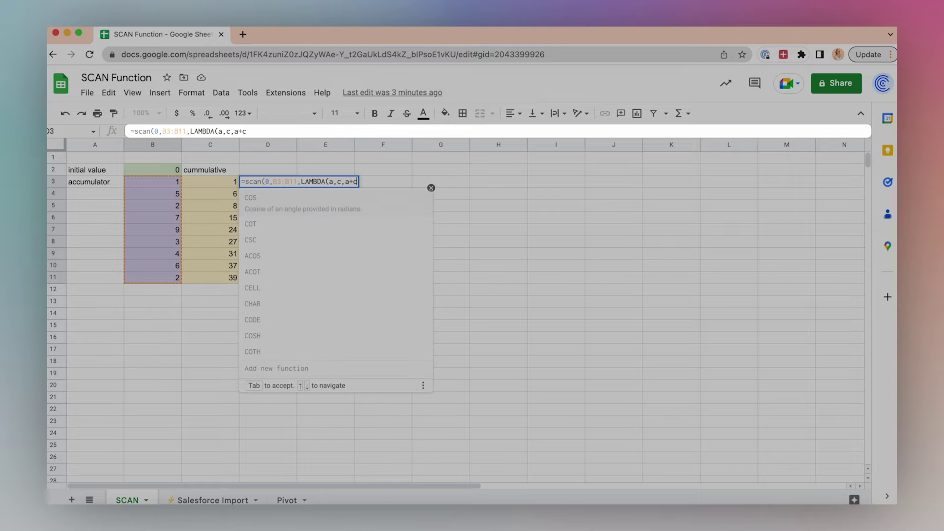
text()))
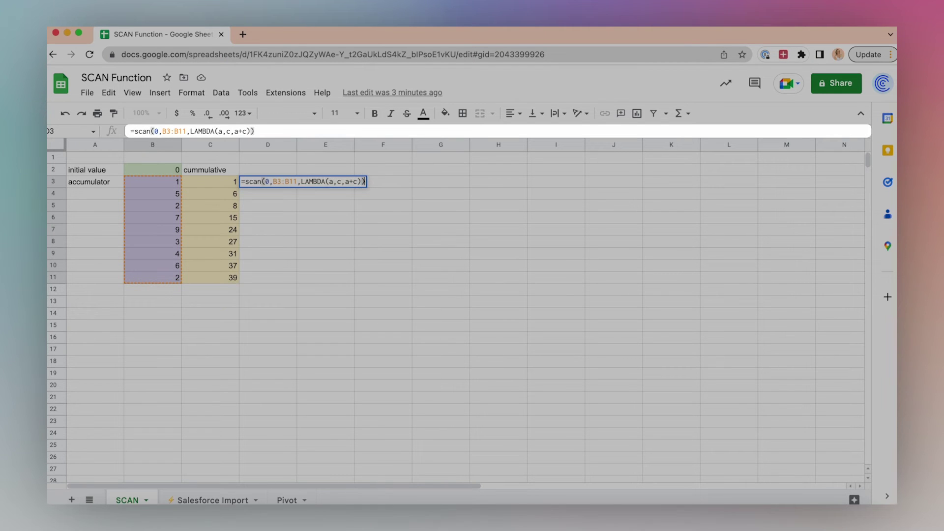
key(Return)
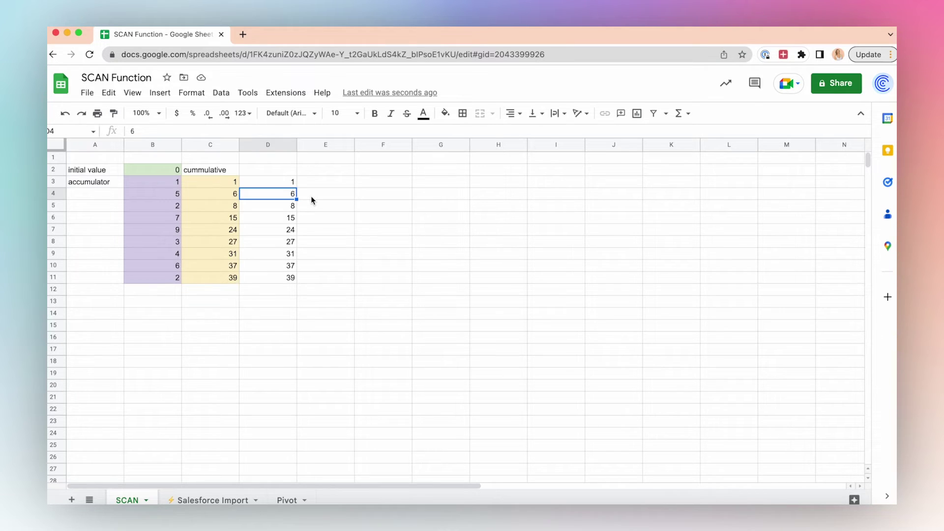
click(212, 500)
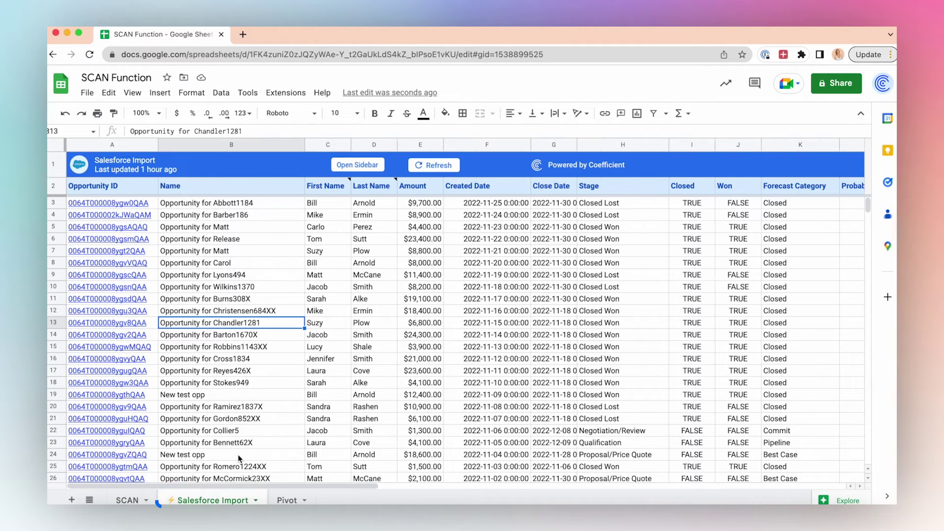
scroll(238, 455, right, 8)
scroll(238, 454, right, 5)
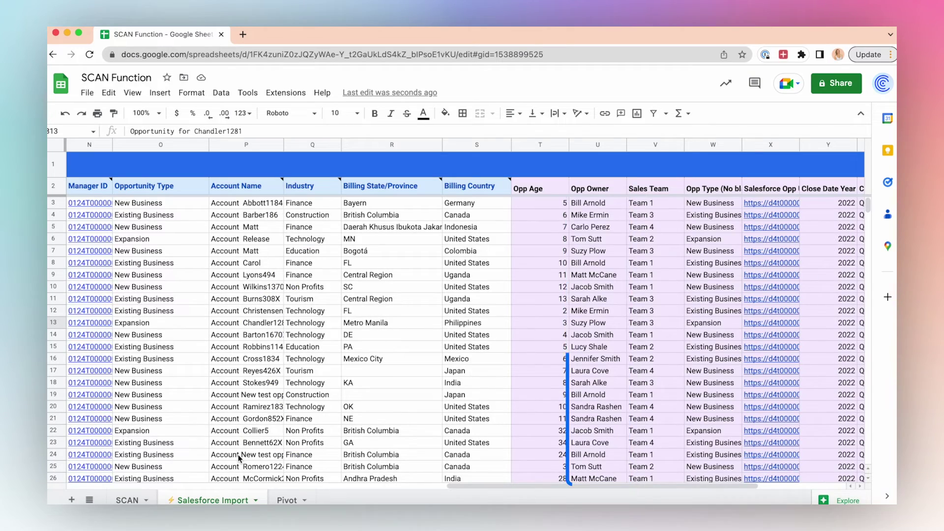
scroll(238, 455, left, 2)
scroll(238, 454, left, 10)
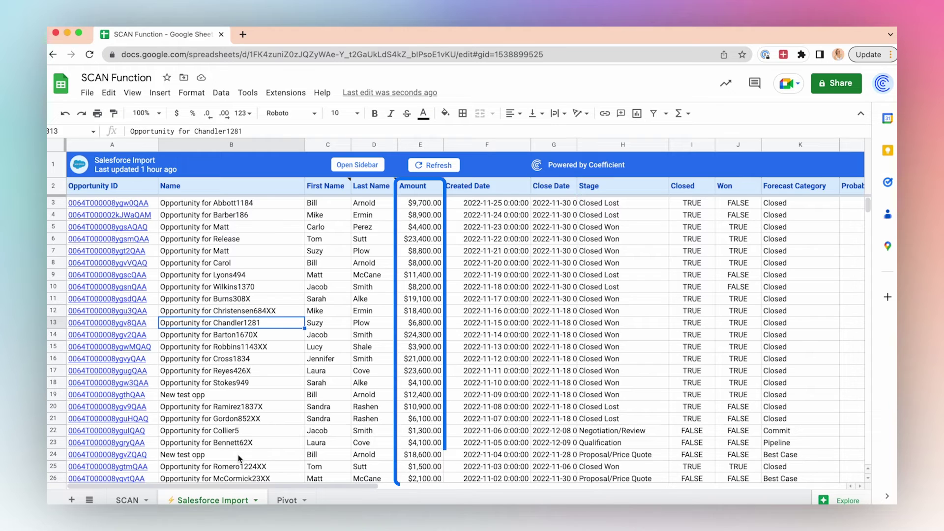
- Open the Pivot sheet showing 2021 monthly amounts for Teams 1–4
click(288, 500)
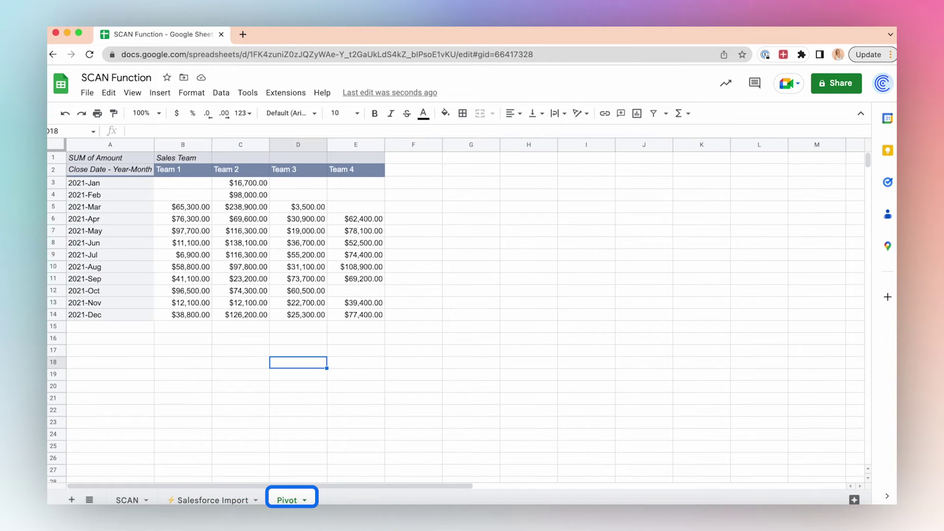
mouse_move(116, 268)
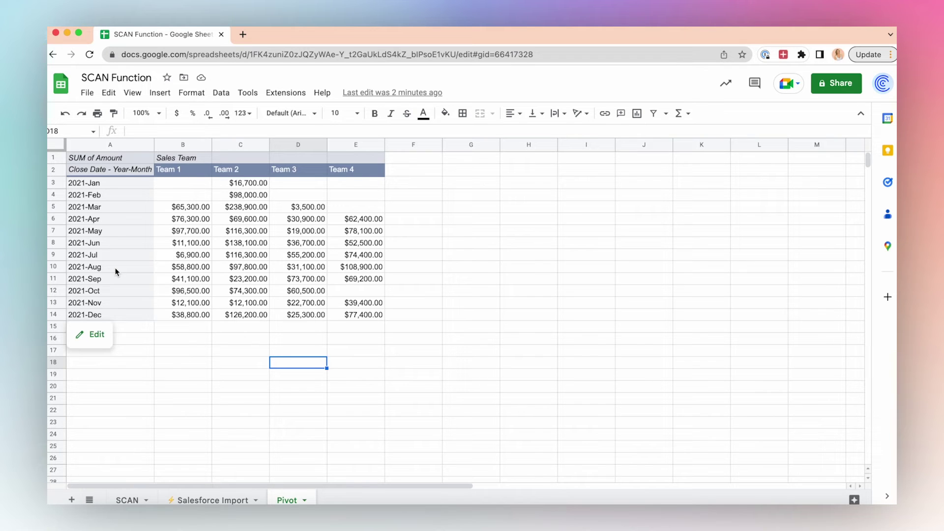
- Add the headers Team 1, Team 2, Team 3 and Team 4 across F2:I2
click(410, 168)
text(Team 1)
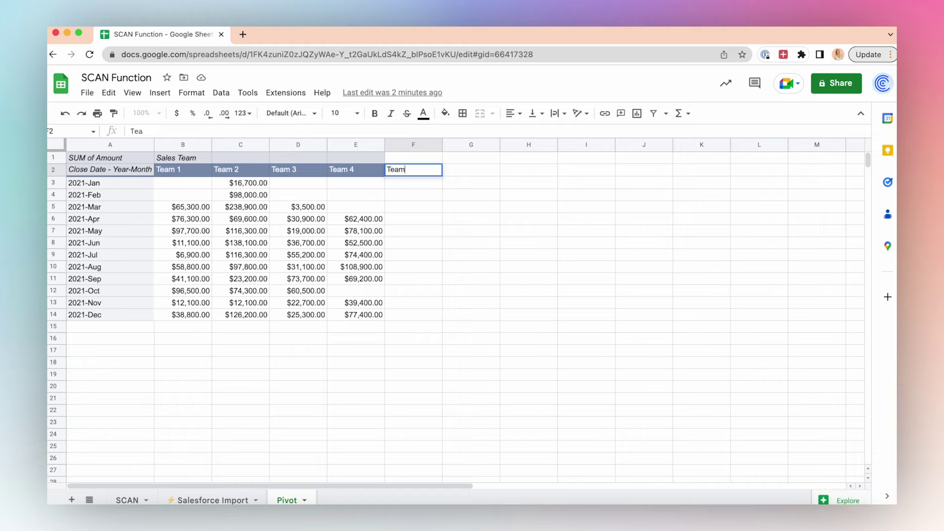
key(Tab)
text(Team 2)
key(Tab)
text(Team 3)
key(Tab)
text(Team 4)
key(Return)
- Enter =SCAN(0,B3:B14,LAMBDA(a,c,a+c)) in F3, correcting the LAMBDA spelling
text(=)
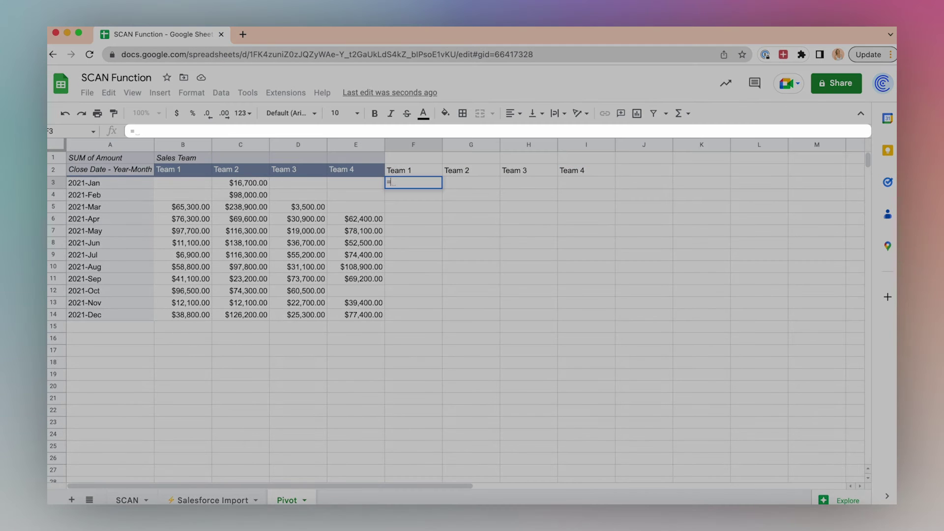
text(SCAN()
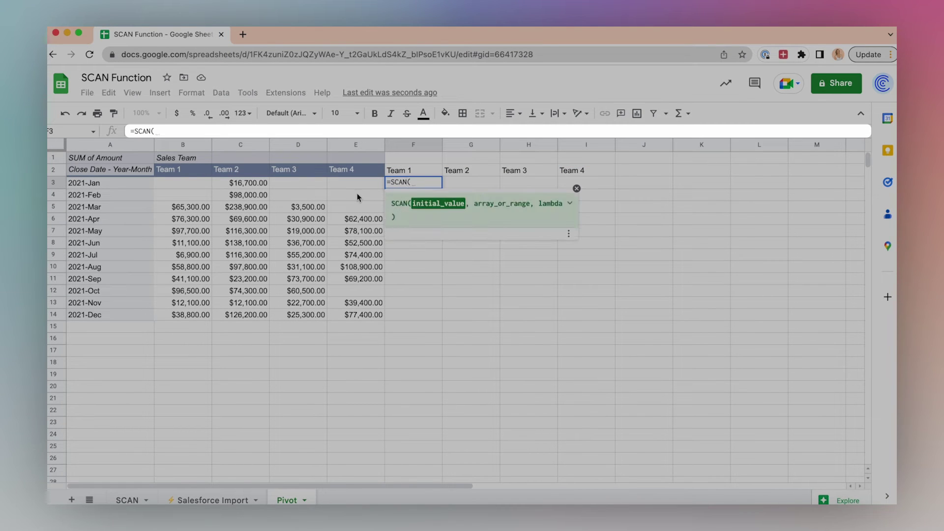
text(0,)
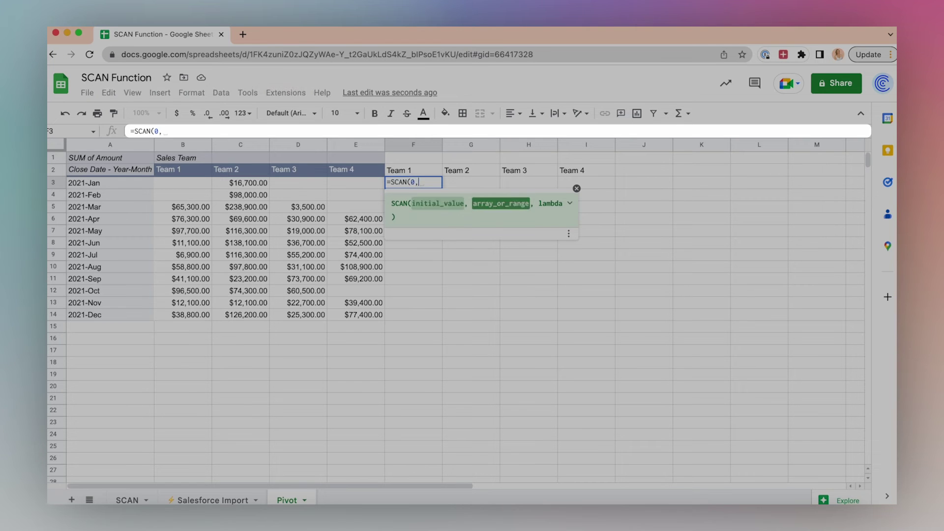
drag(202, 184, 201, 317)
text(,lamba)
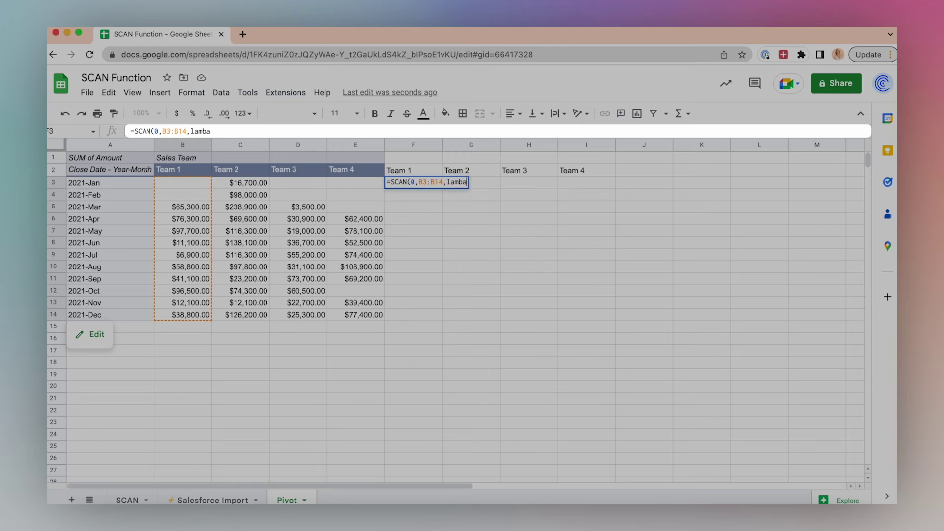
text((a,)
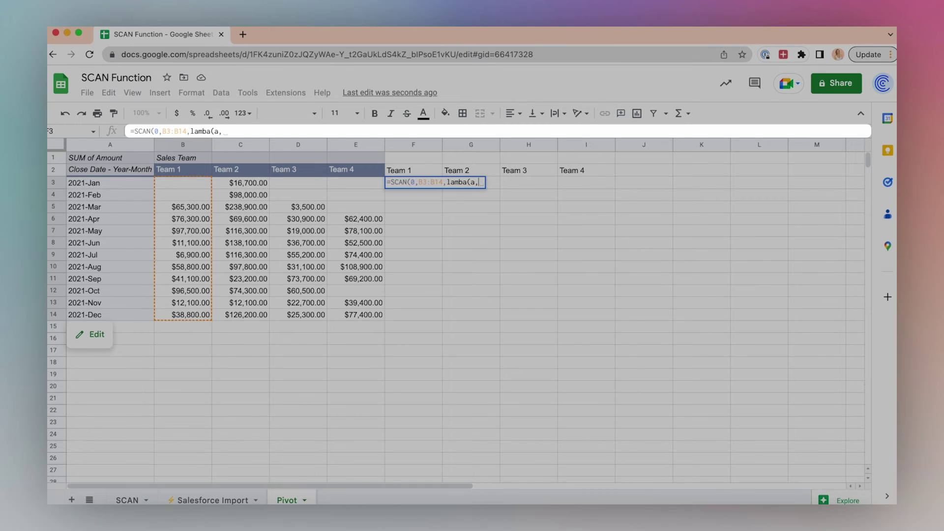
text(c,a+c)))
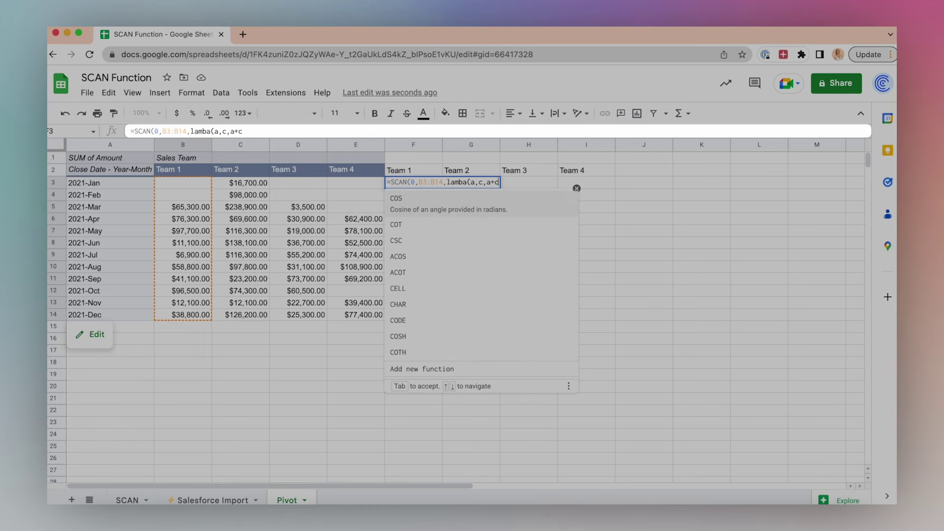
click(206, 130)
text(d)
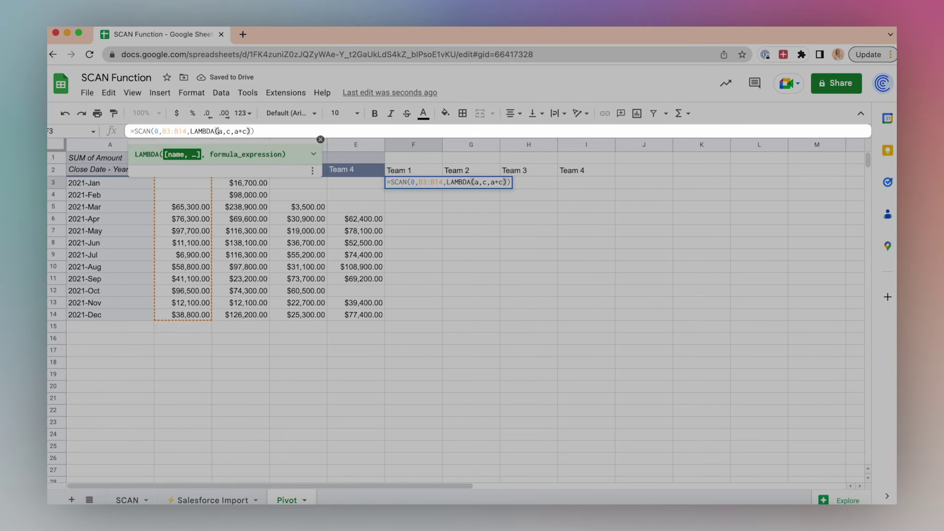
key(Return)
click(189, 341)
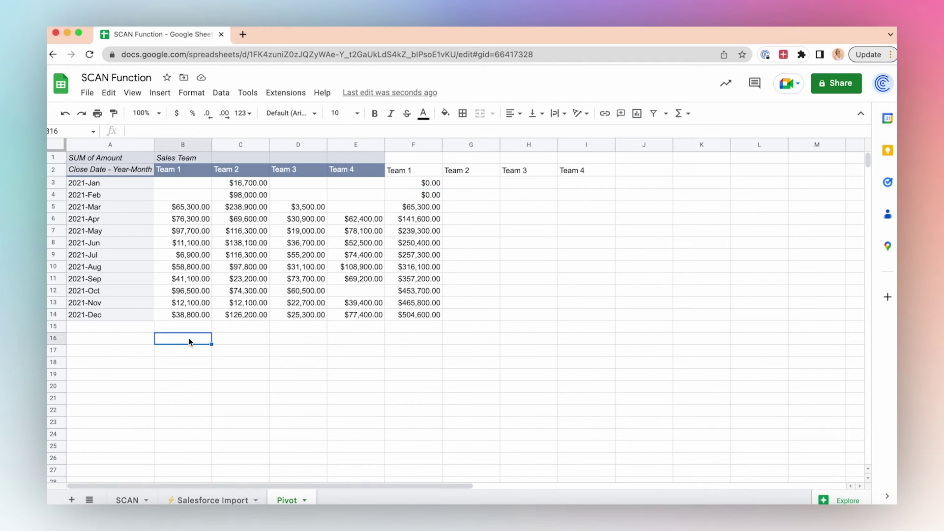
- Put =SUM(B3:B14) in B16, formatted as currency with no decimals
text(=sum()
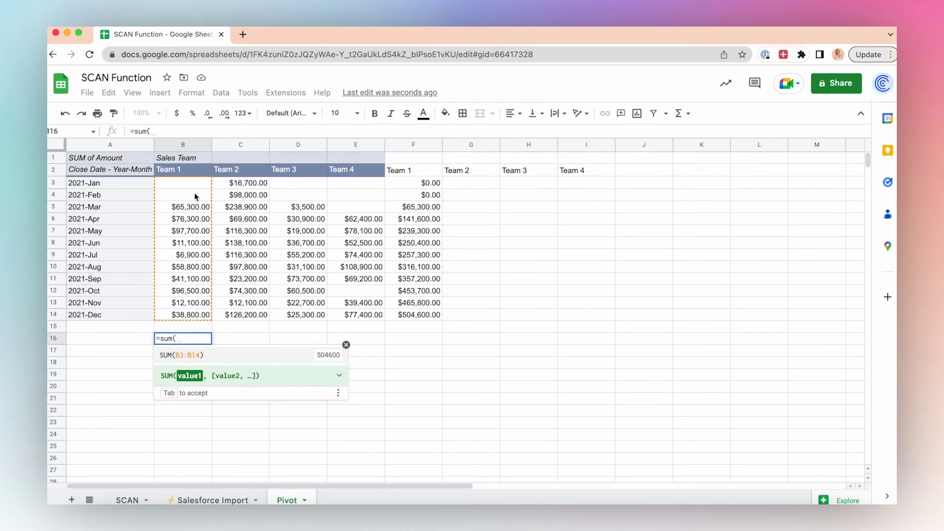
key(Tab)
click(176, 113)
click(207, 115)
click(207, 114)
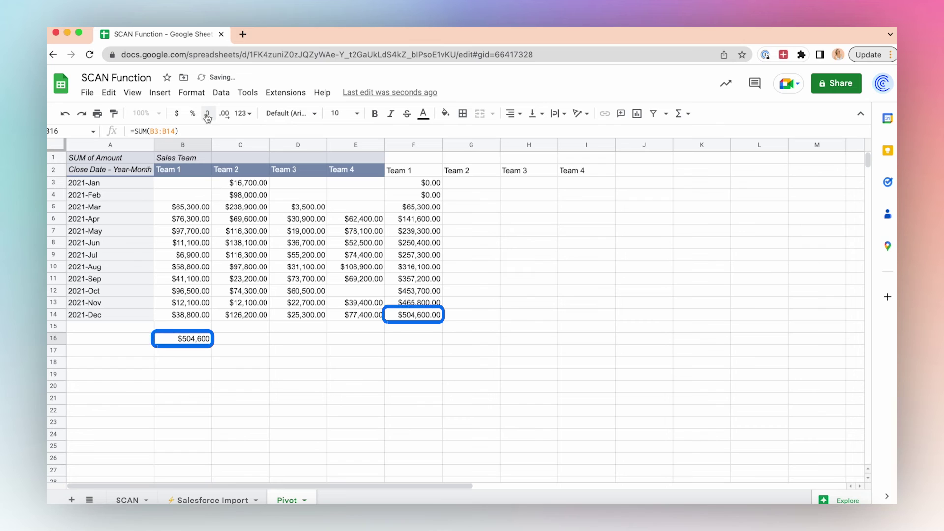
- Fill the SCAN running totals across to Teams 2–4 and copy the SUM check to C16:E16
mouse_move(414, 182)
mouse_down()
mouse_move(408, 320)
mouse_move(573, 321)
mouse_up()
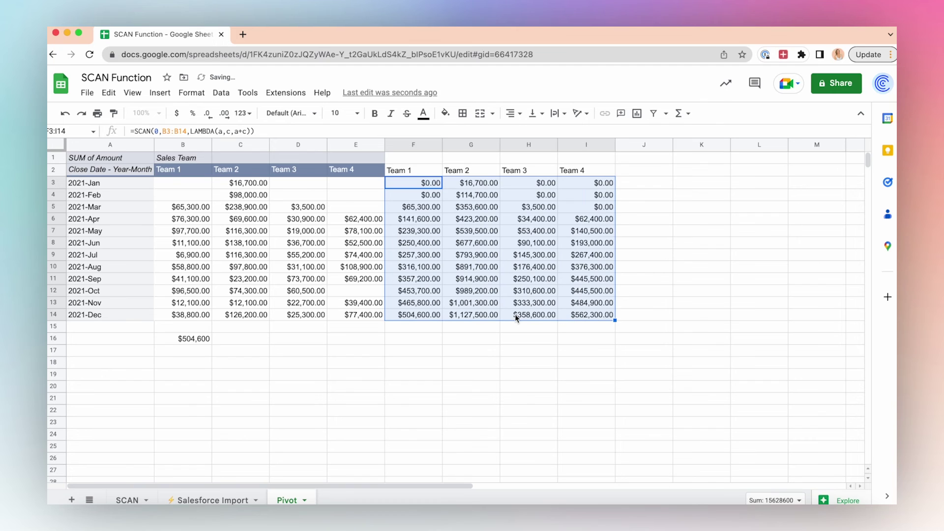
click(476, 316)
click(200, 342)
drag(212, 344, 346, 341)
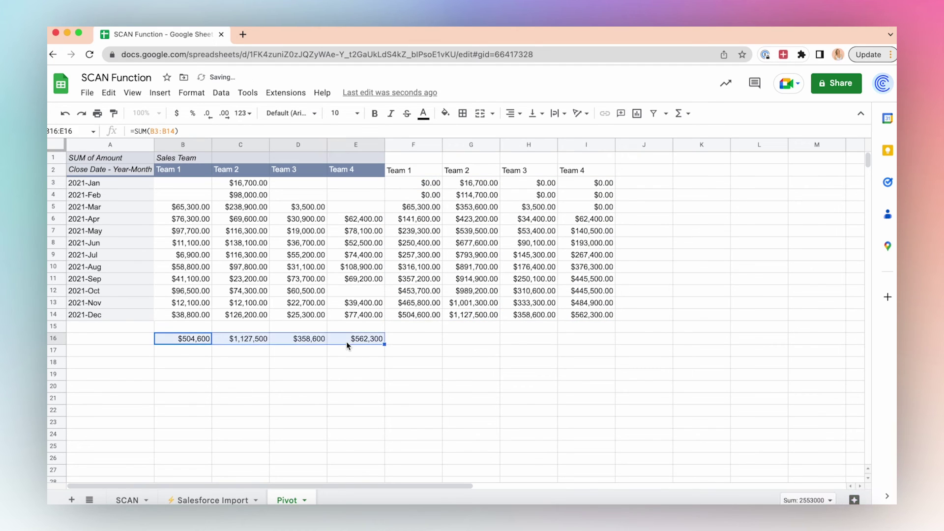
click(257, 337)
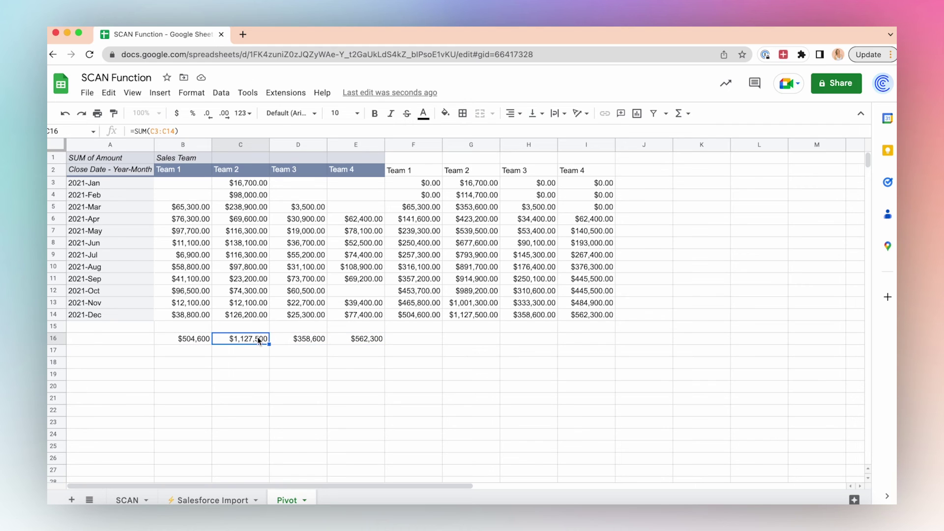